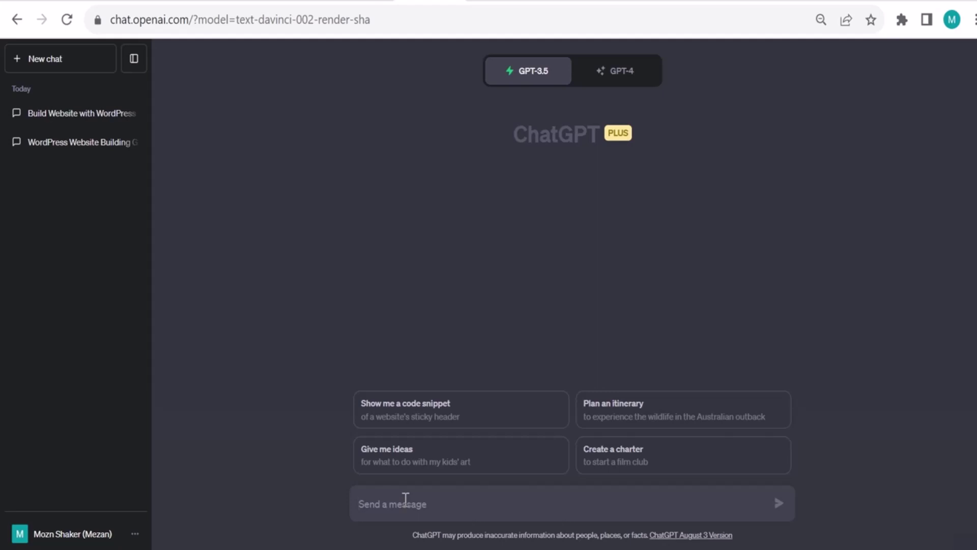
# Describe the business-software productivity blog and ask ChatGPT for post ideas plus any clarifying questions.
pyautogui.write('hi, i have')
pyautogui.write('a website about ')
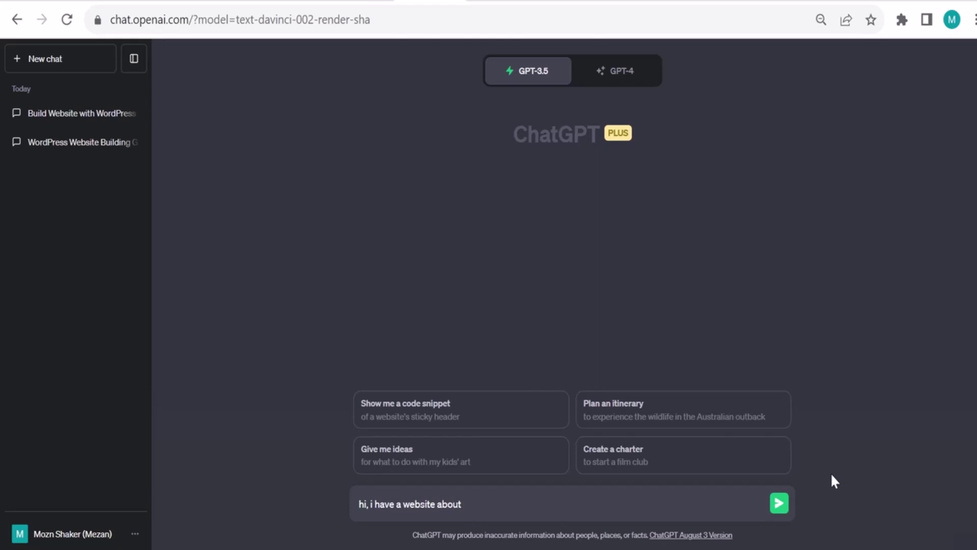
pyautogui.write('business software where i wr')
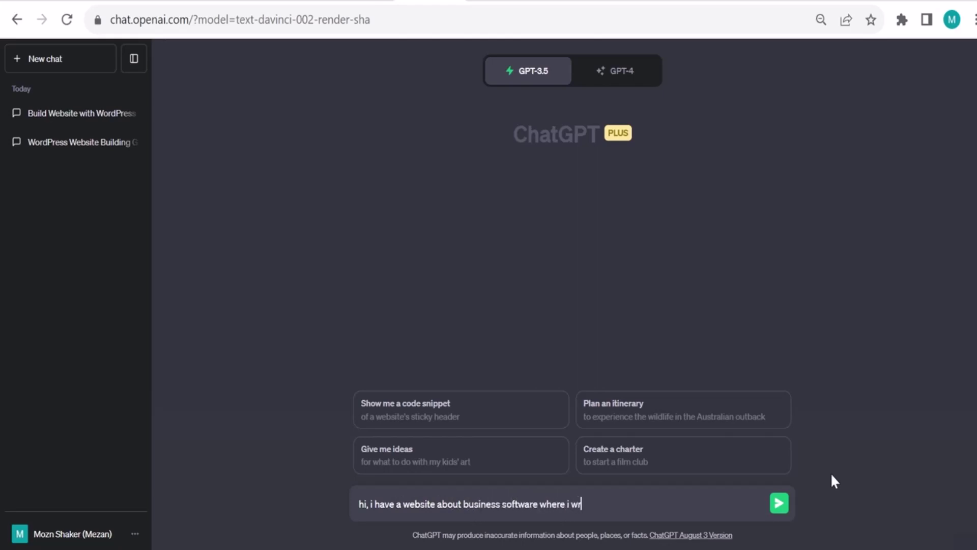
pyautogui.write('ite blog posts ab')
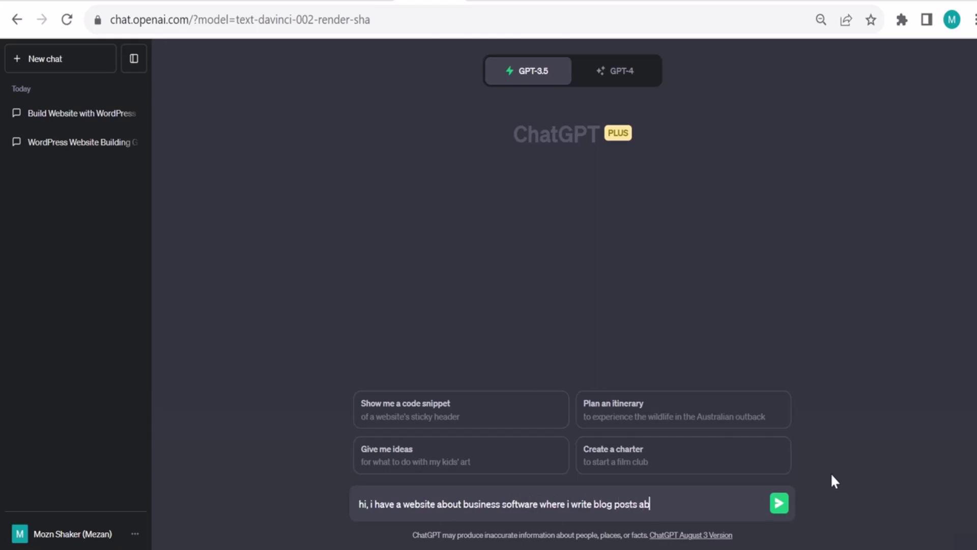
pyautogui.write('out productivity tool')
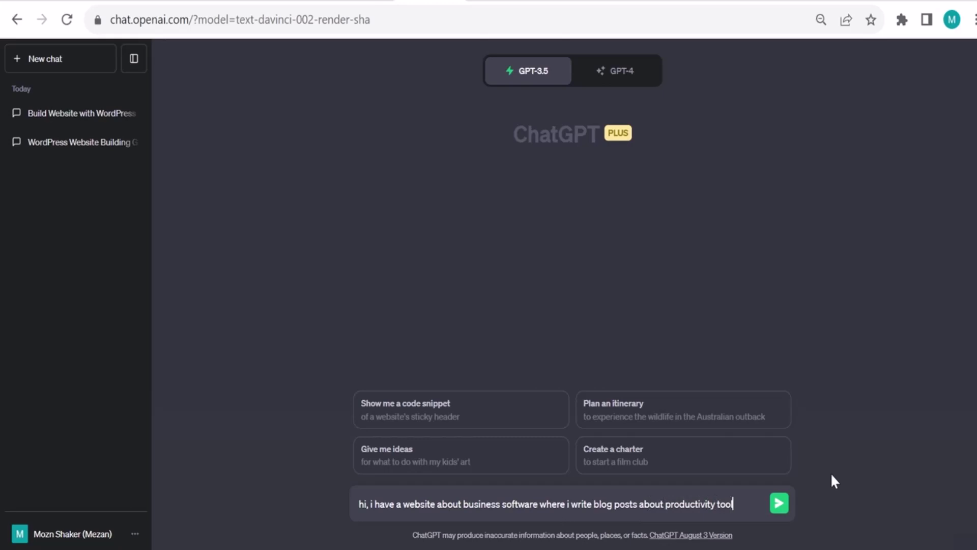
pyautogui.write('s like chatgpt')
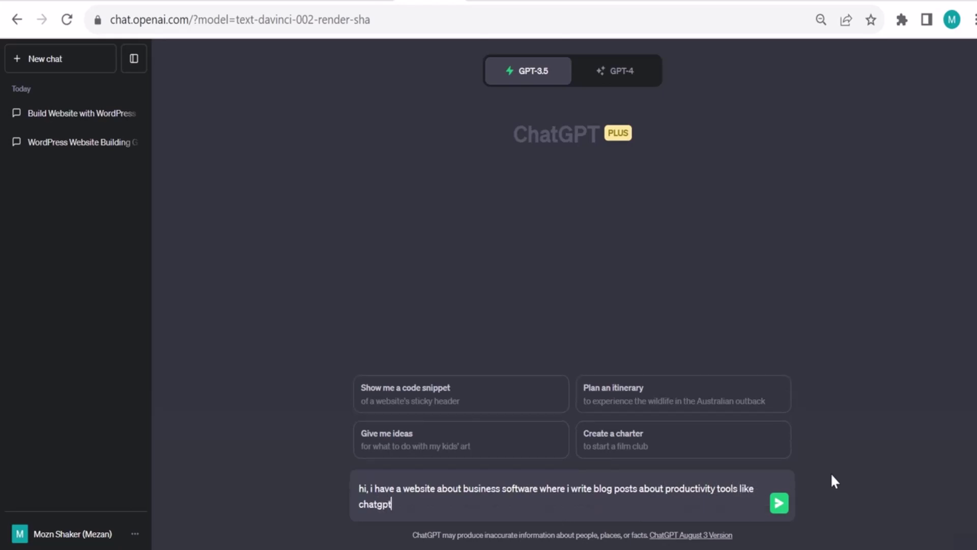
pyautogui.write(', canva, bluhost, goadday..')
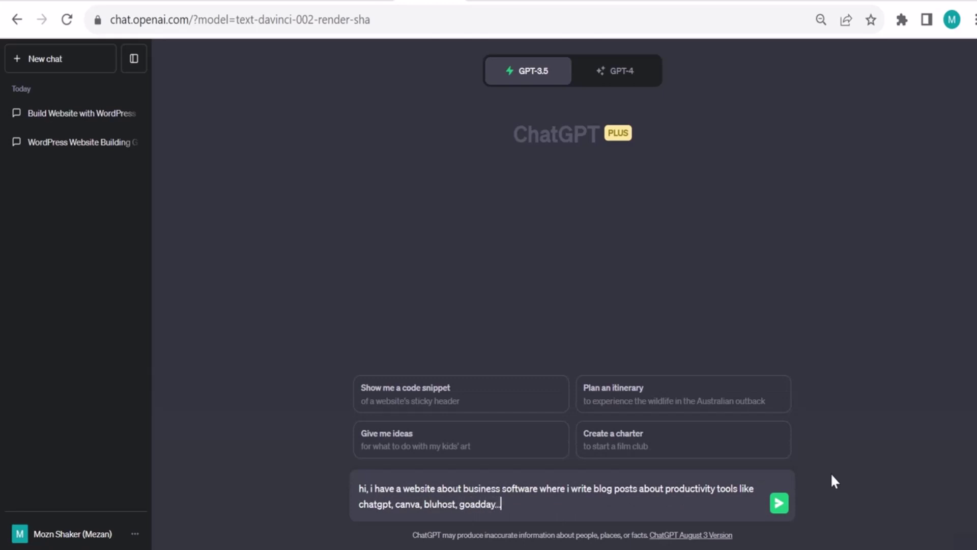
pyautogui.write('.i have writeen many artcile')
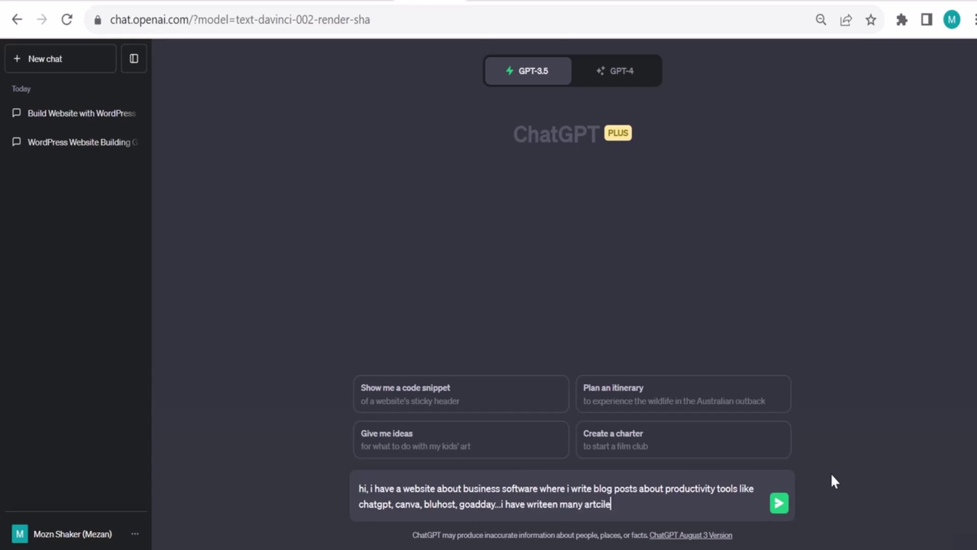
pyautogui.write('a nd now i am abit stuck')
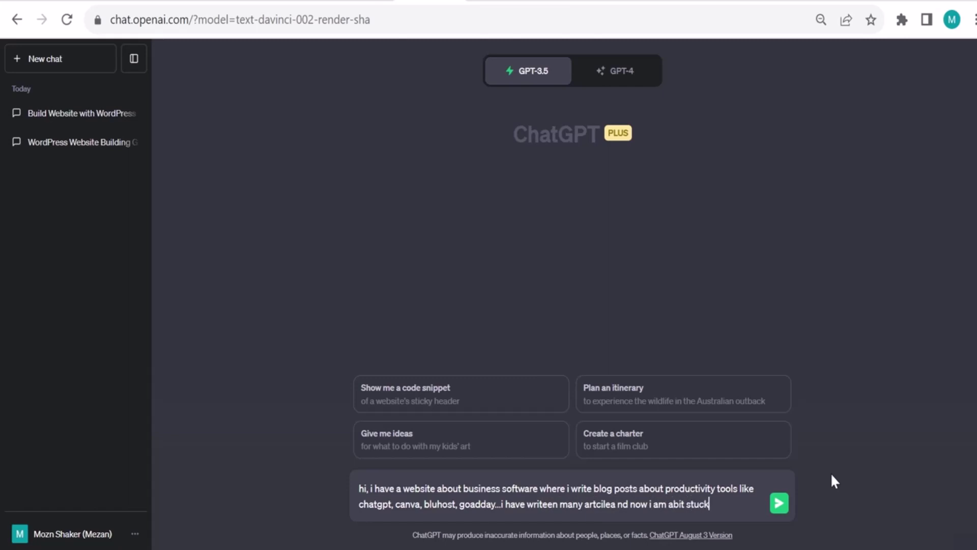
pyautogui.write(' what to wirte')
pyautogui.write(' next.  ')
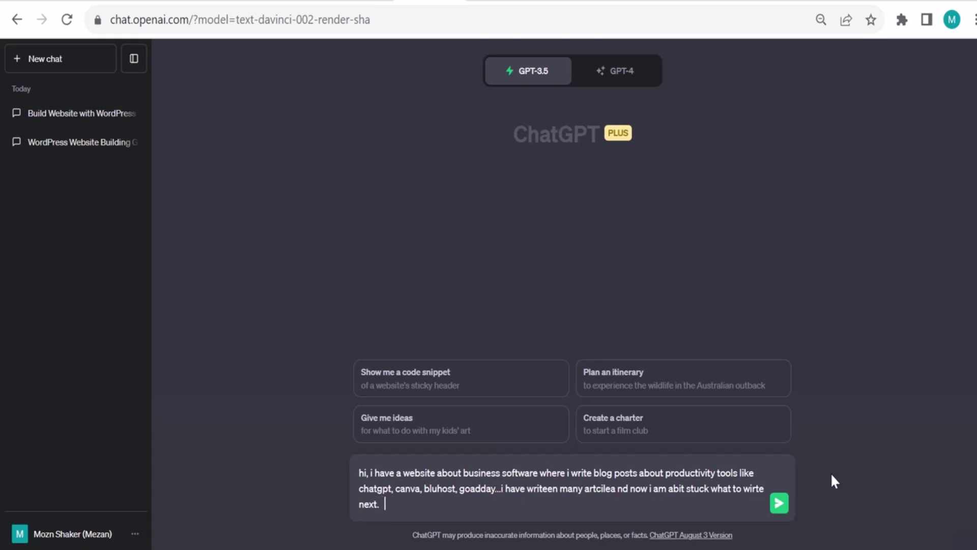
pyautogui.write('i want you to give m')
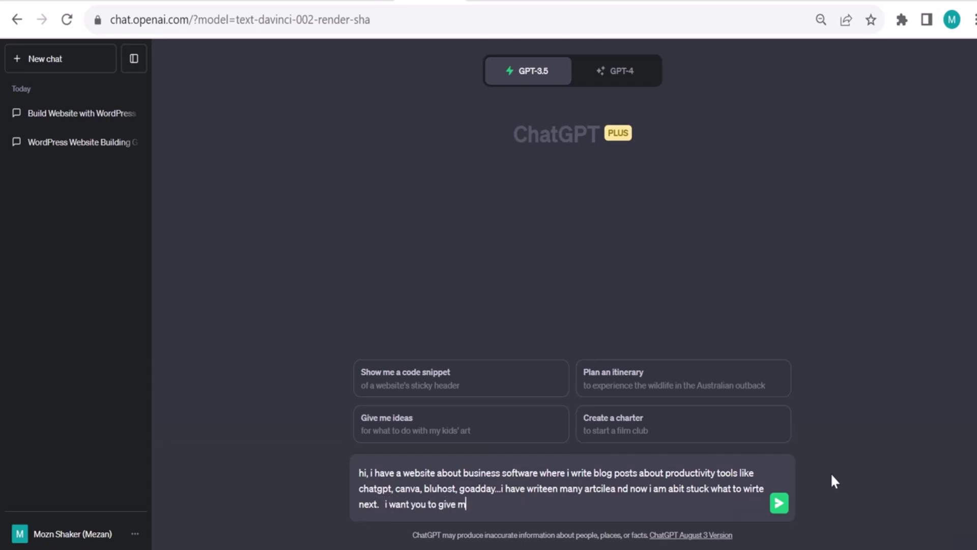
pyautogui.write('e some ideas on w')
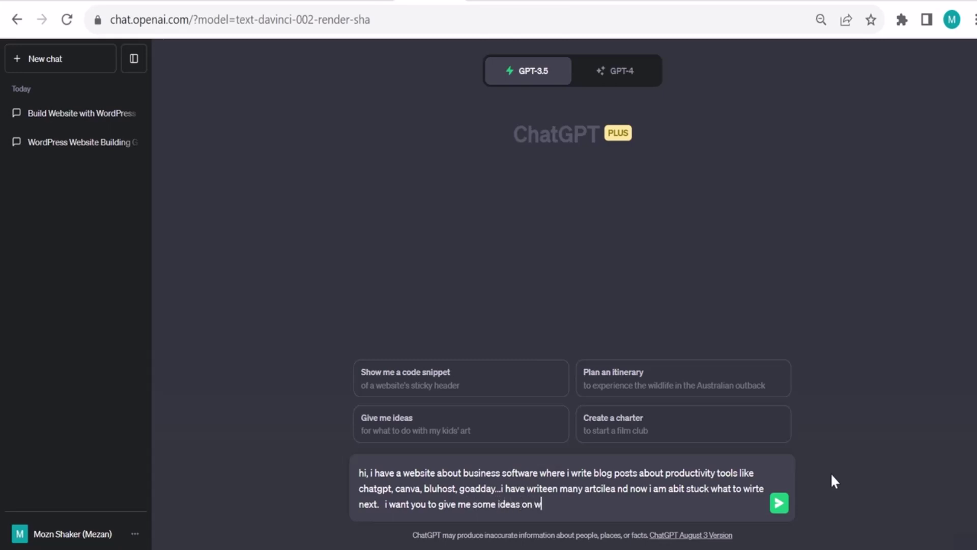
pyautogui.write('hat to write,')
pyautogui.write('ask me any')
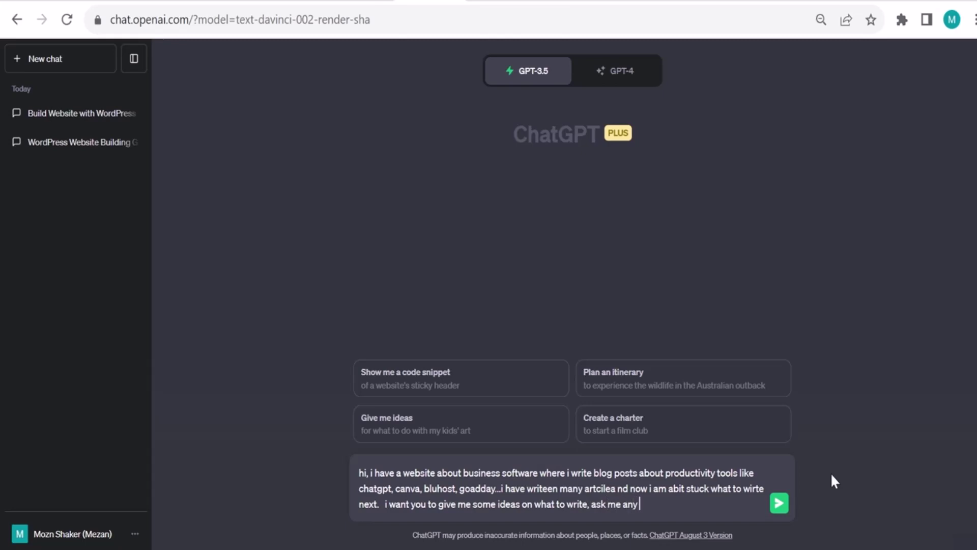
pyautogui.write(' question you need')
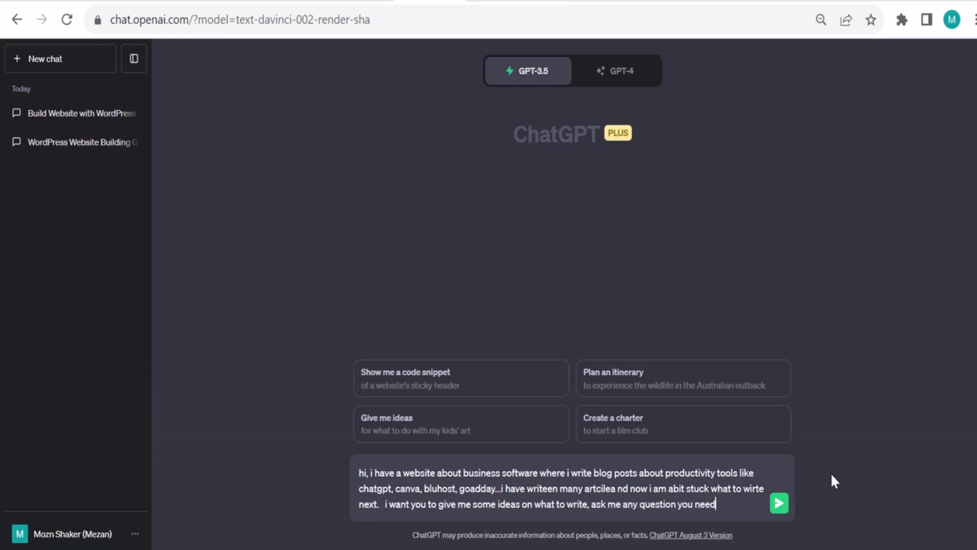
pyautogui.write(' so you can collect more det')
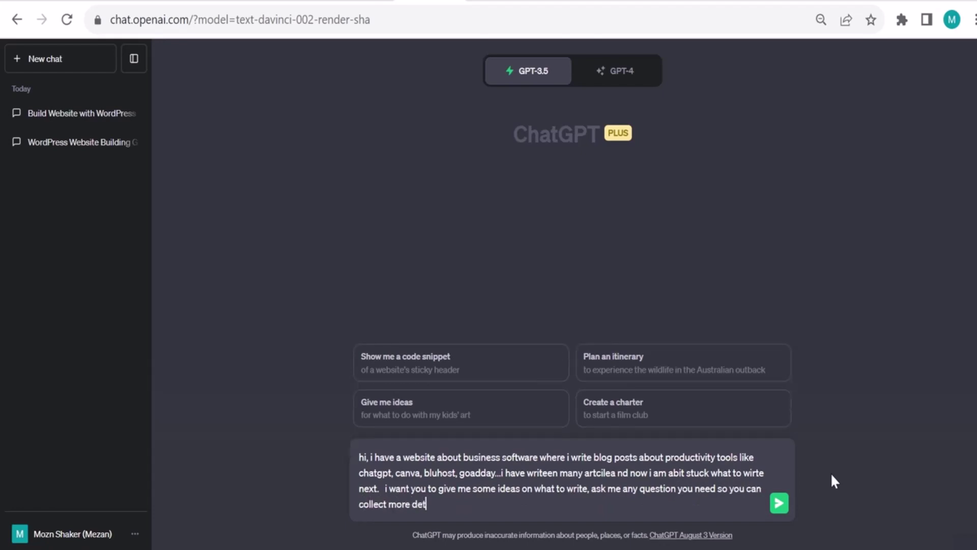
pyautogui.write('ails to be able to answ')
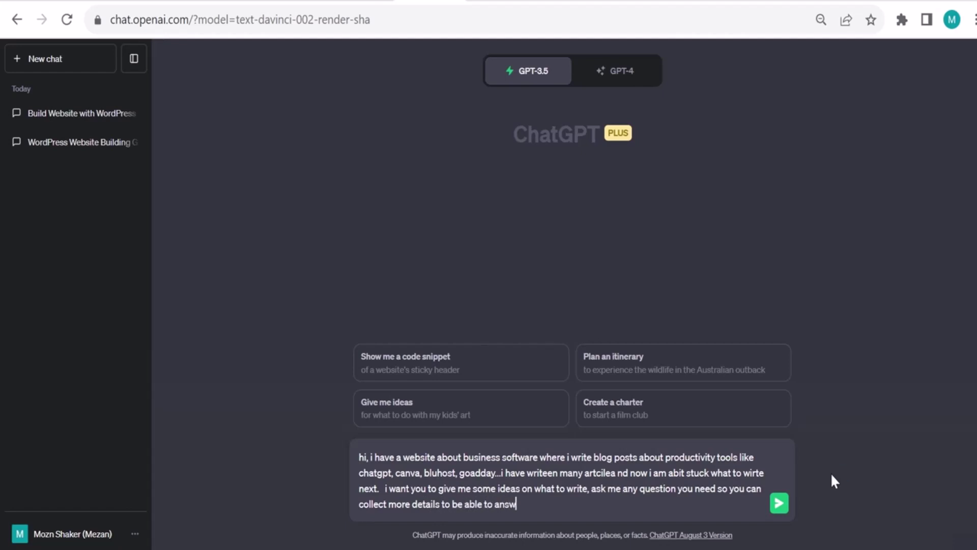
pyautogui.write('er my request')
pyautogui.press('Return')
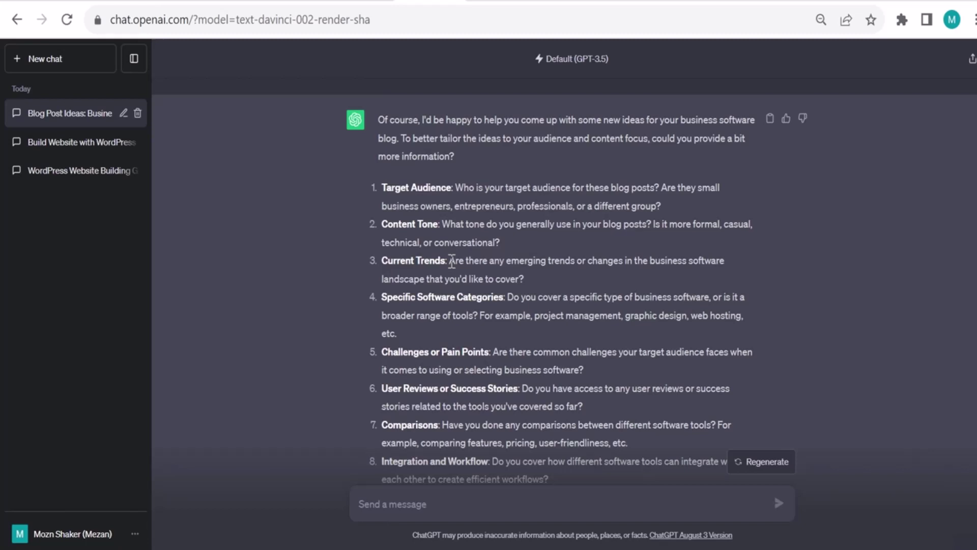
# Begin the follow-up with 'some additional info:' and an audience of people interested in learning about technology.
pyautogui.click(404, 505)
pyautogui.write('here are th')
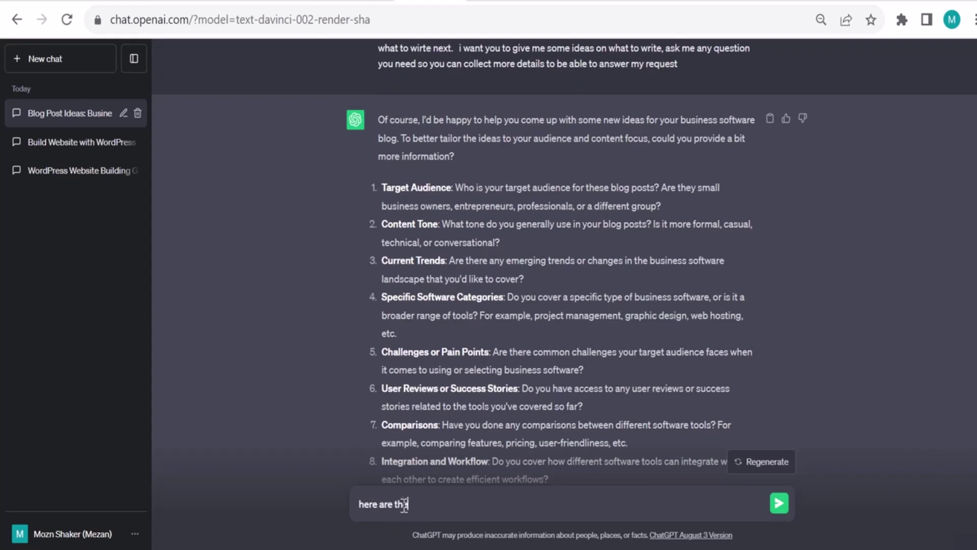
pyautogui.write('e')
pyautogui.press('BackSpace')
pyautogui.press('BackSpace')
pyautogui.press('BackSpace')
pyautogui.write('some additional info:')
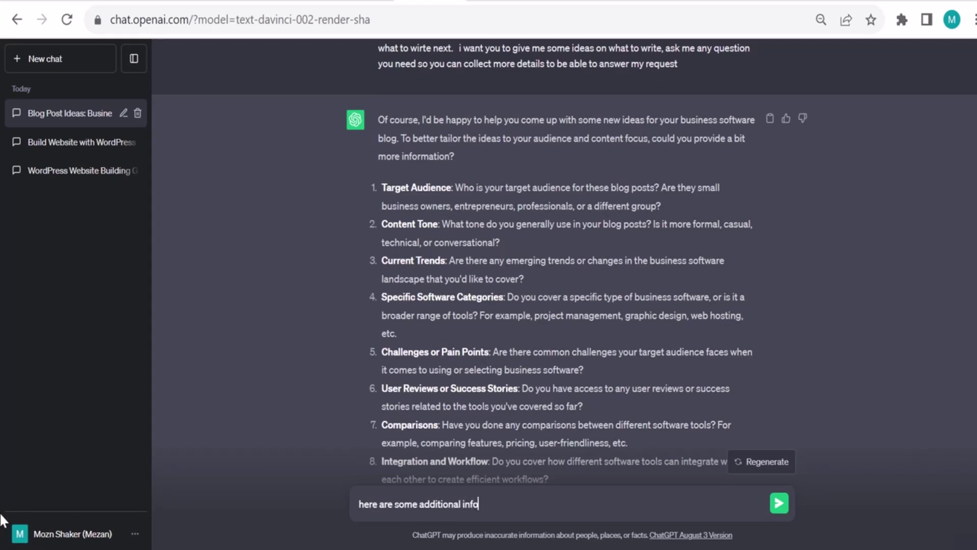
pyautogui.hotkey('shift', 'Return')
pyautogui.hotkey('shift', 'Return')
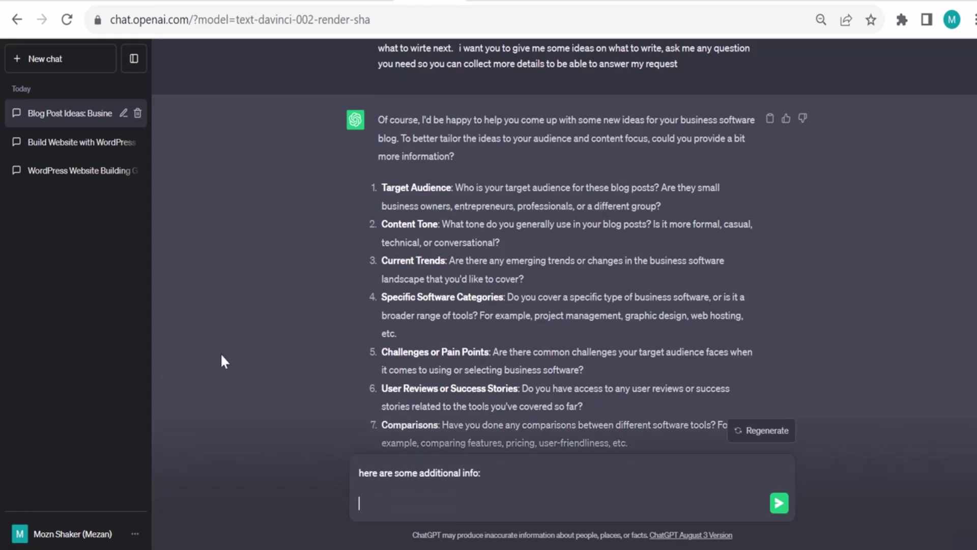
pyautogui.write('audience is people inte')
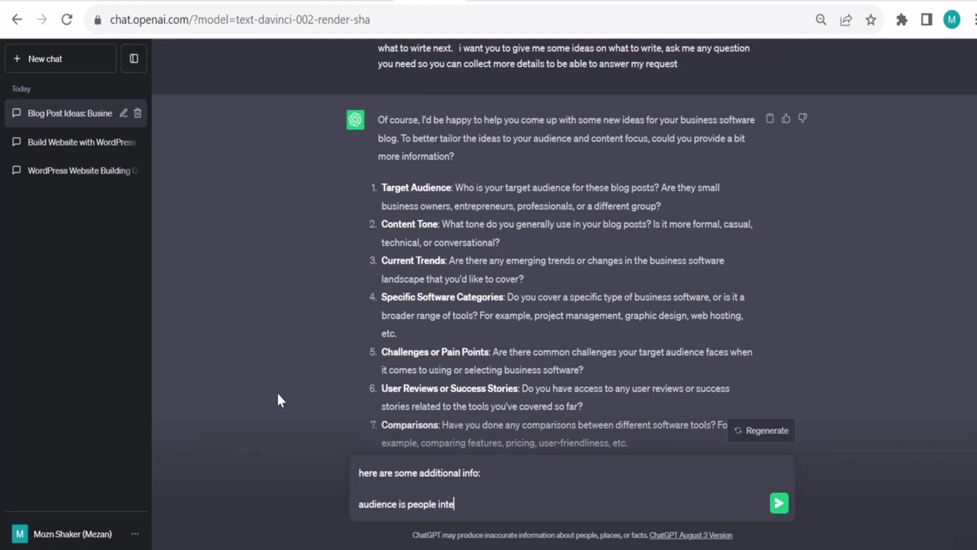
pyautogui.write('rested in learning about')
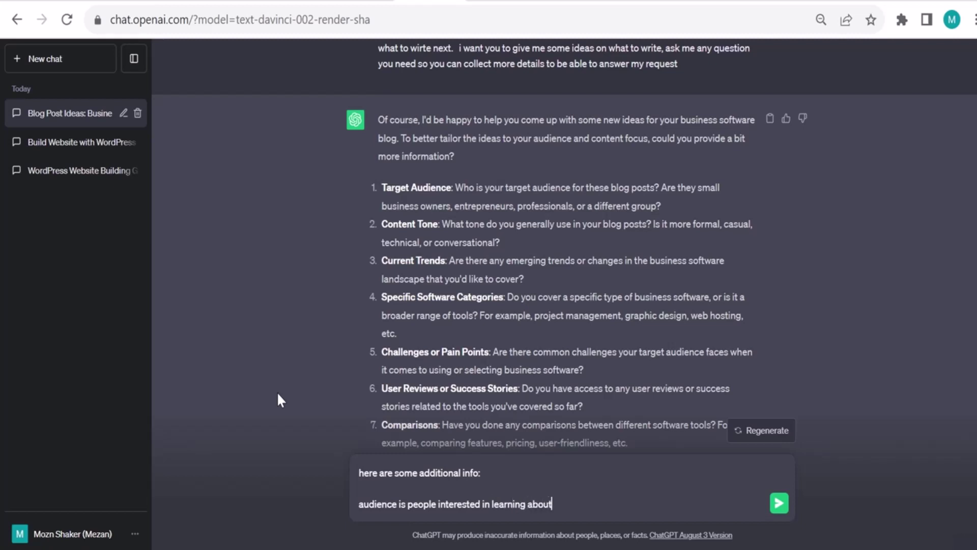
pyautogui.write(' technology')
pyautogui.hotkey('shift', 'Return')
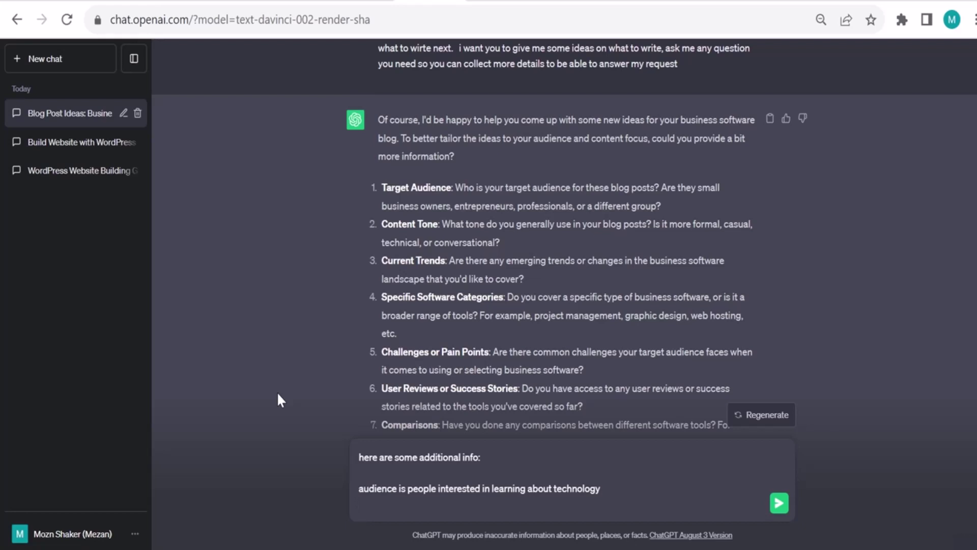
# Add a friendly, professional tone and trends (AI, Gen AI, making money online, start-ups), then send.
pyautogui.write('the tone of the content is fr')
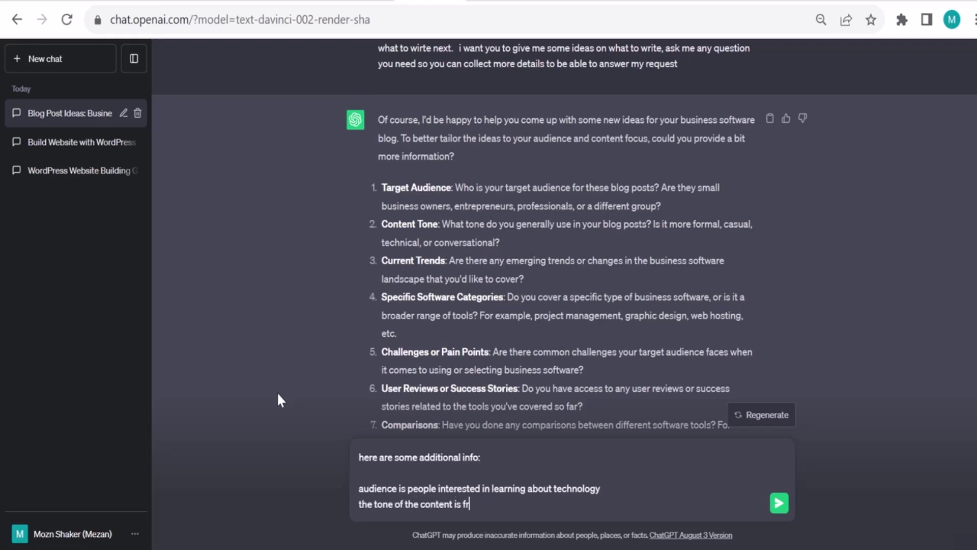
pyautogui.write('iendl and professi')
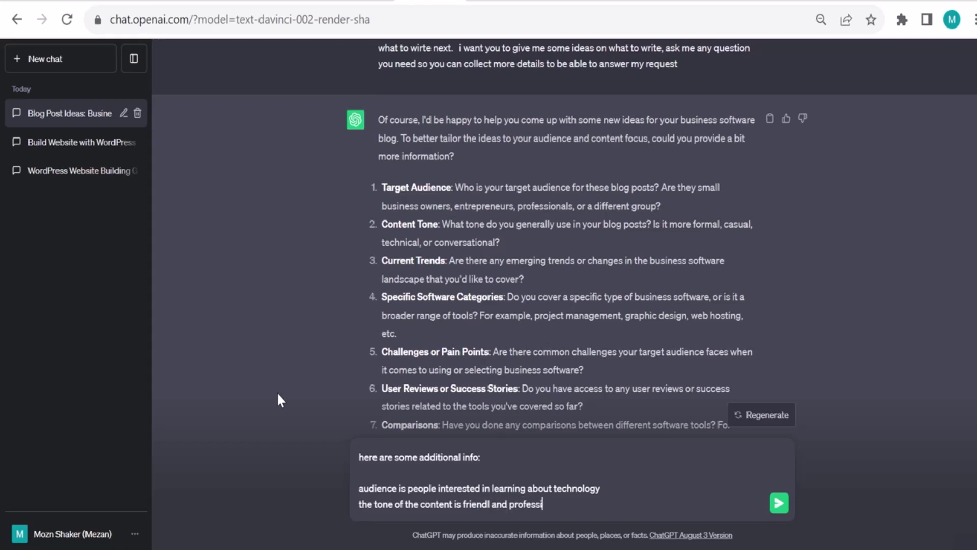
pyautogui.write('onal')
pyautogui.hotkey('shift', 'Return')
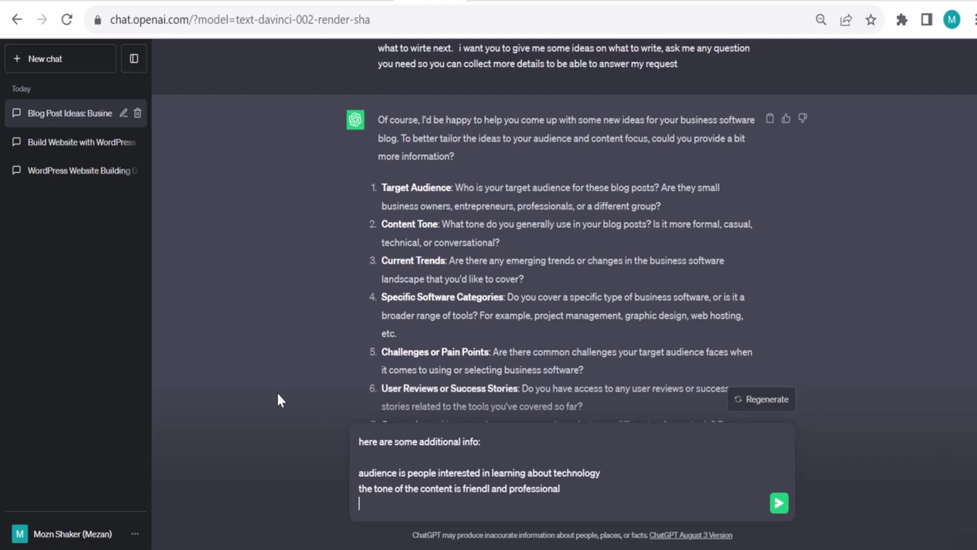
pyautogui.write('current trends are a')
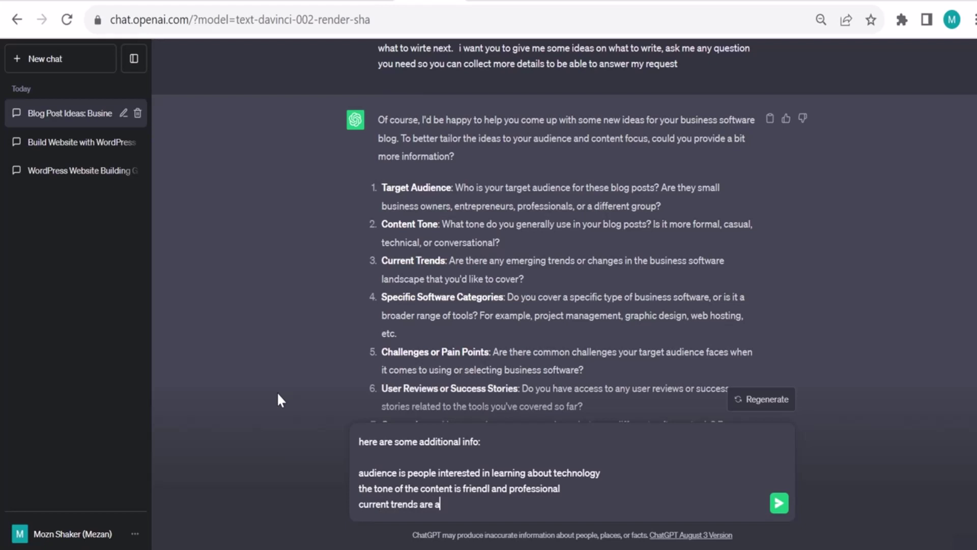
pyautogui.write('bout AI, Gen AI,  making money')
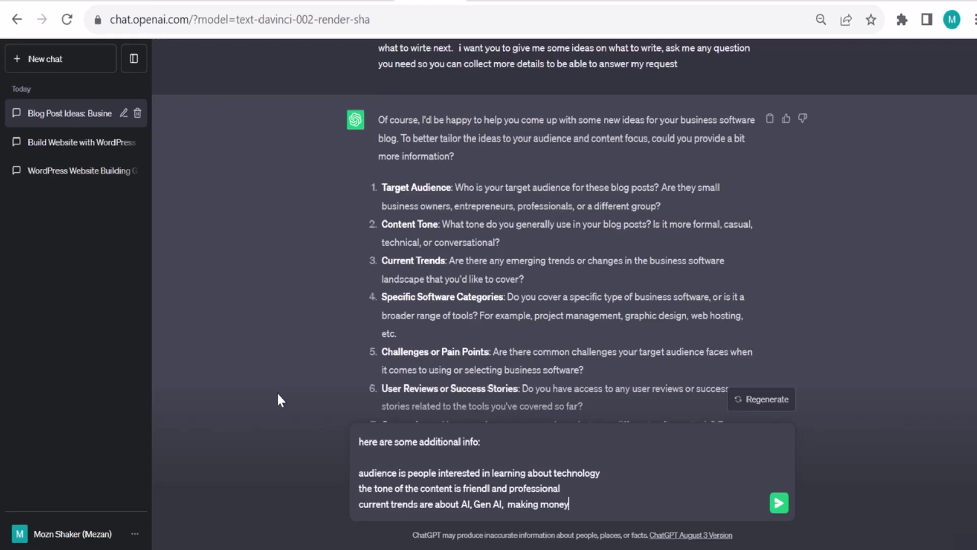
pyautogui.write(' online,')
pyautogui.write('start-up')
pyautogui.hotkey('shift', 'Return')
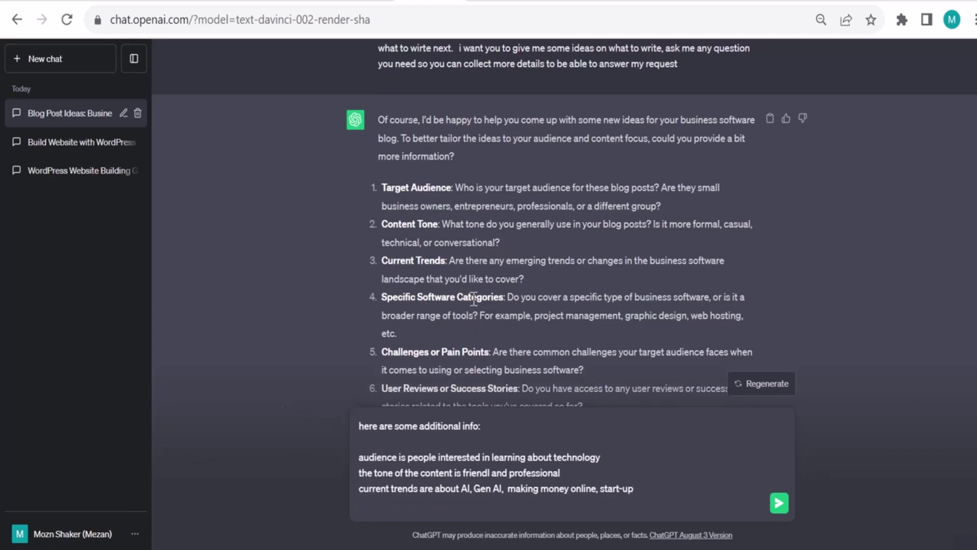
pyautogui.scroll(-5, 473, 299)
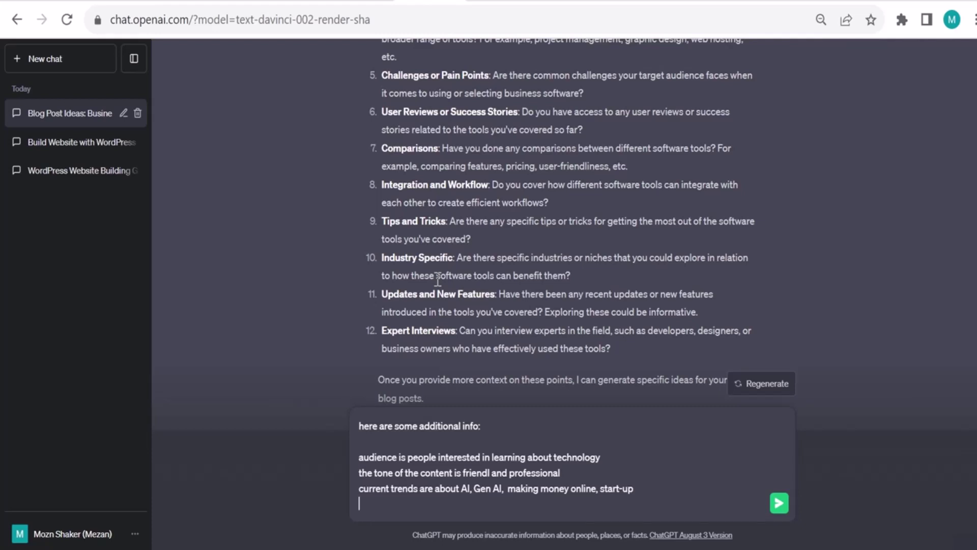
pyautogui.press('Return')
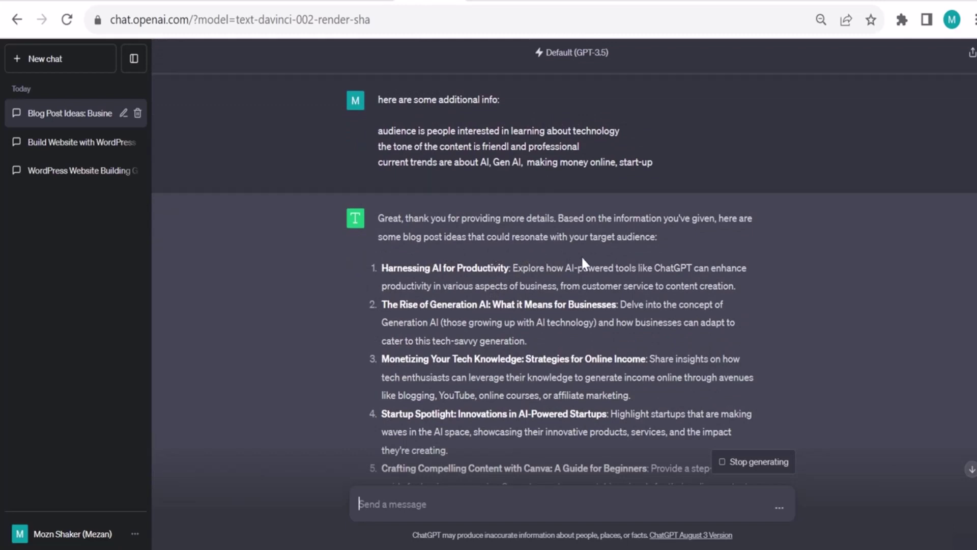
# Scroll through the twelve blog post ideas down to 'AI in E-Commerce' and the closing tip.
pyautogui.scroll(-3, 578, 321)
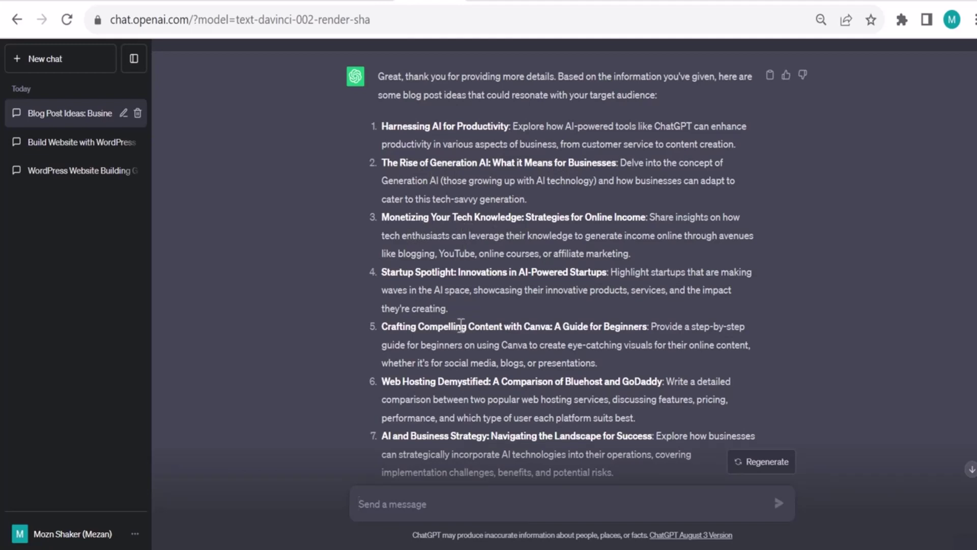
pyautogui.scroll(-1, 457, 352)
pyautogui.scroll(-6, 460, 356)
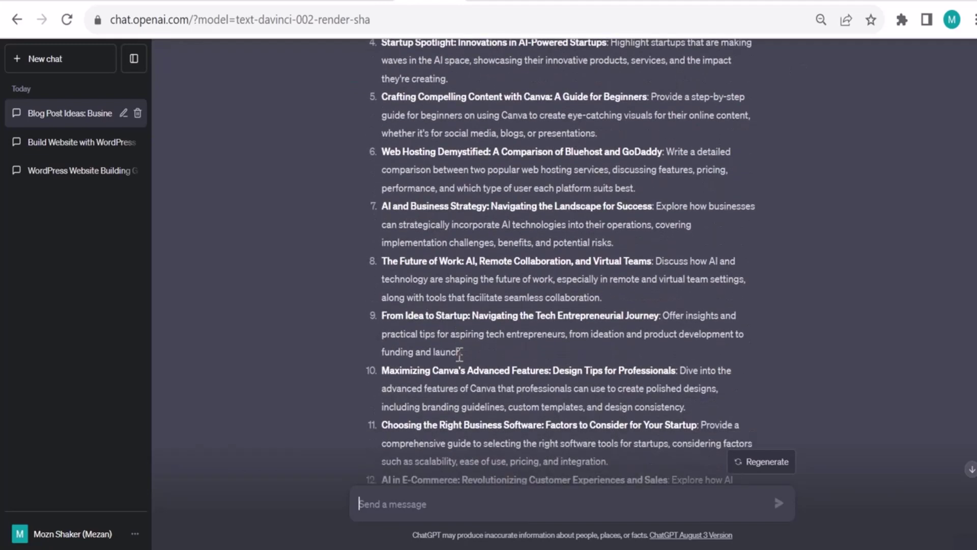
pyautogui.scroll(-2, 459, 355)
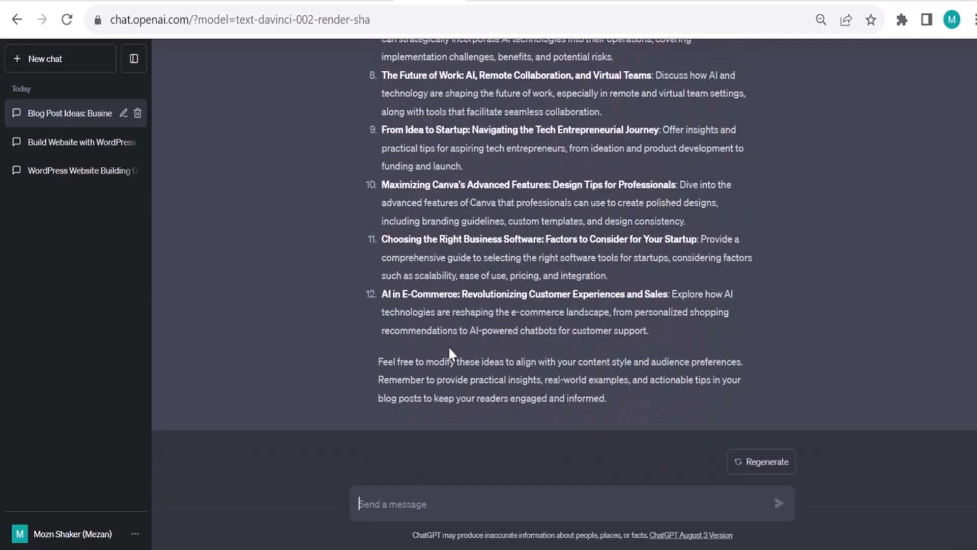
# Ask ChatGPT to put the ideas in a table with keywords for each title.
pyautogui.click(396, 504)
pyautogui.write('nice')
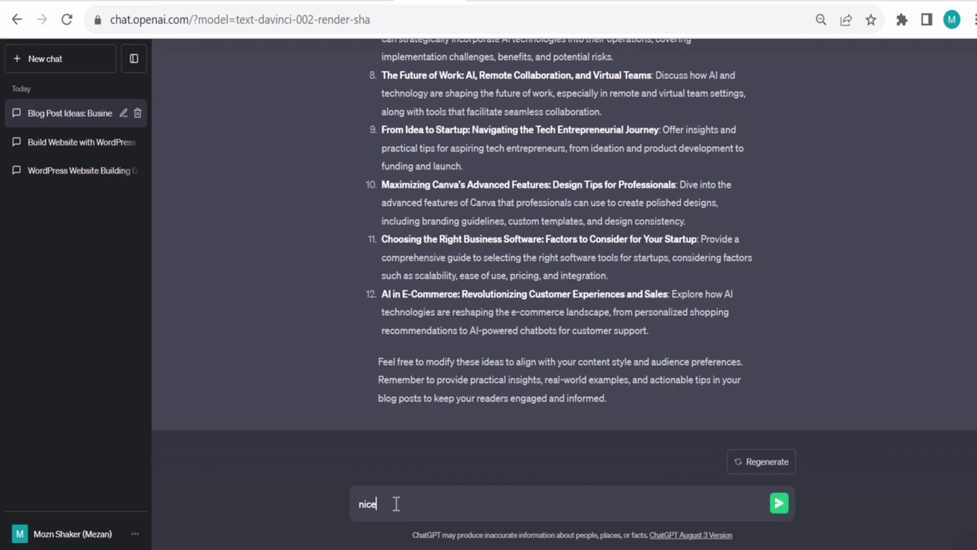
pyautogui.write(' put it in a table and add ')
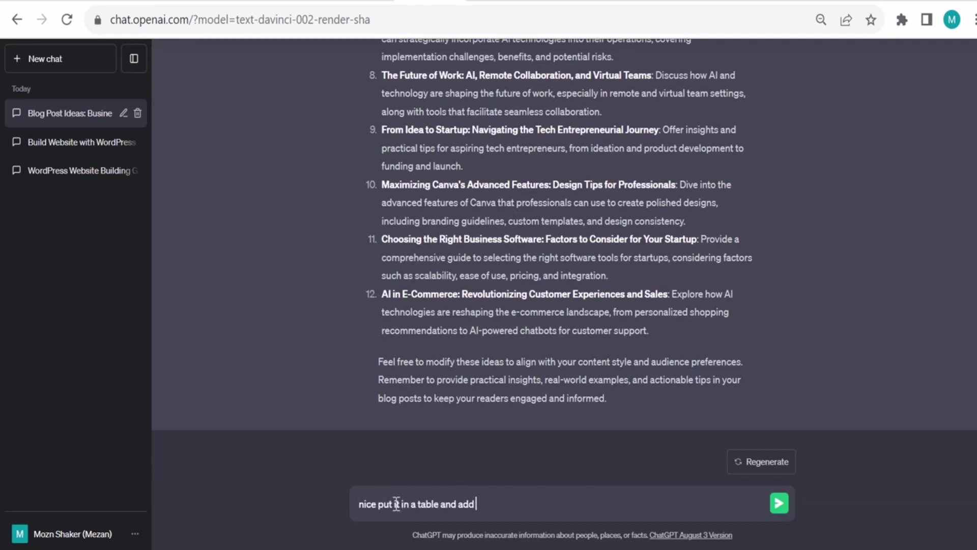
pyautogui.write('the keywords for each title')
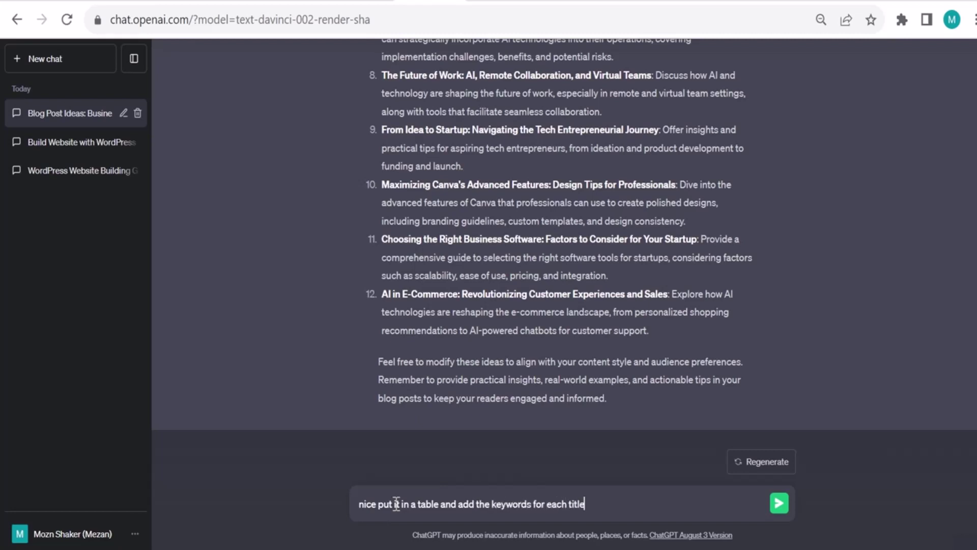
pyautogui.press('Return')
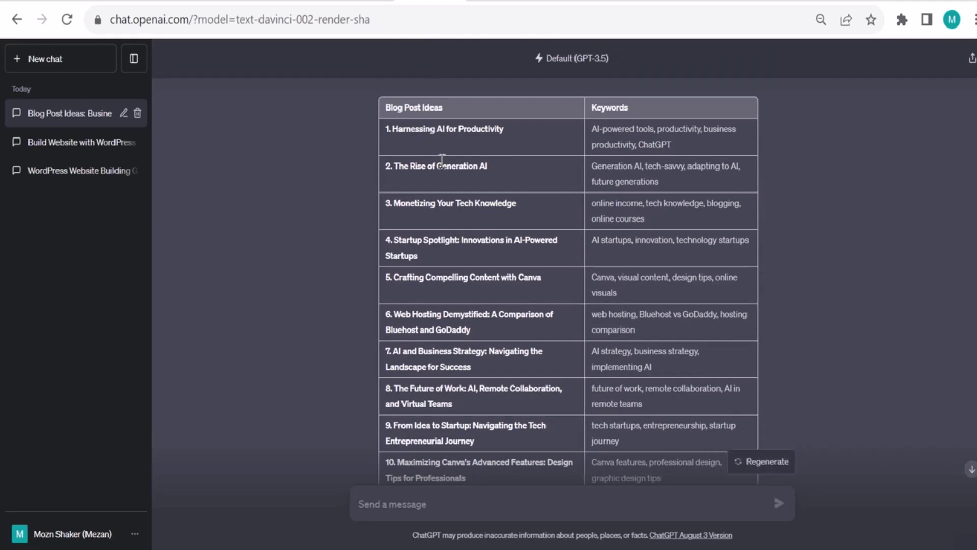
# Request more SEO-friendly titles that include a number, with some phrased as questions.
pyautogui.write('make the ti')
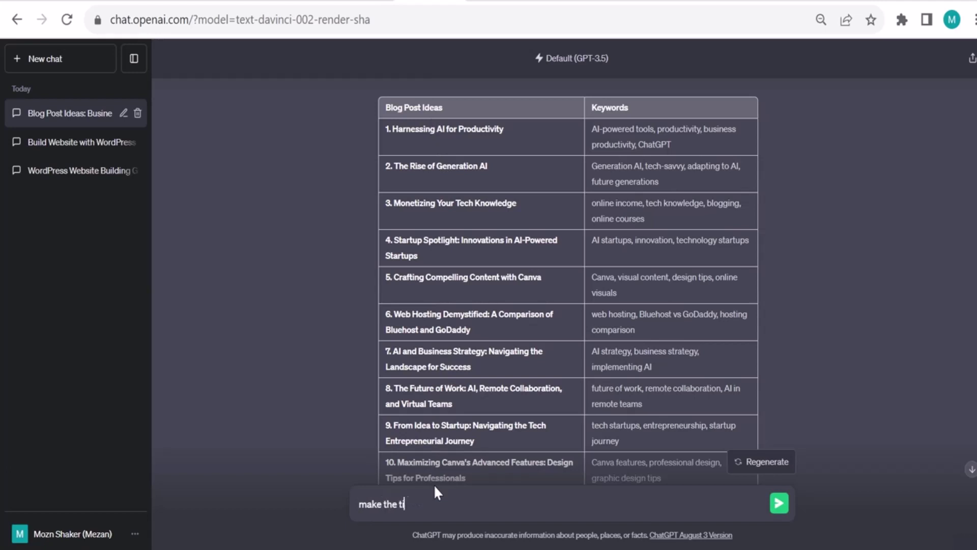
pyautogui.write('tles more seo friendly.  include a num')
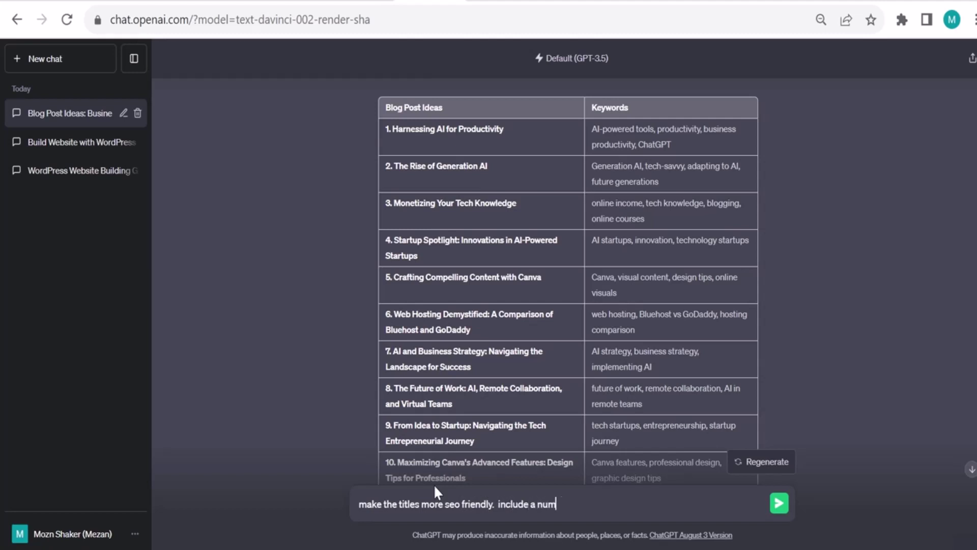
pyautogui.write('ber, also make some of the t')
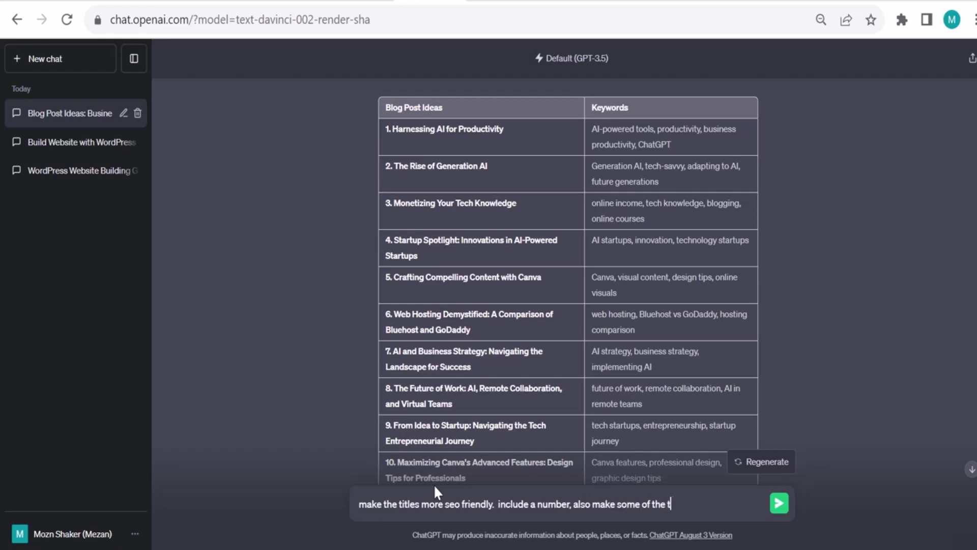
pyautogui.write('itles in the form of question')
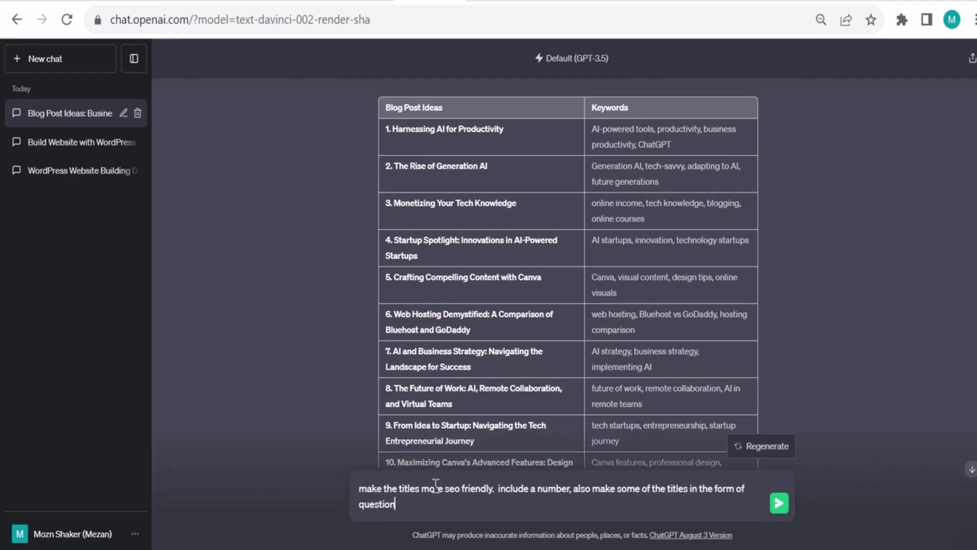
pyautogui.write(', for example: how to ...')
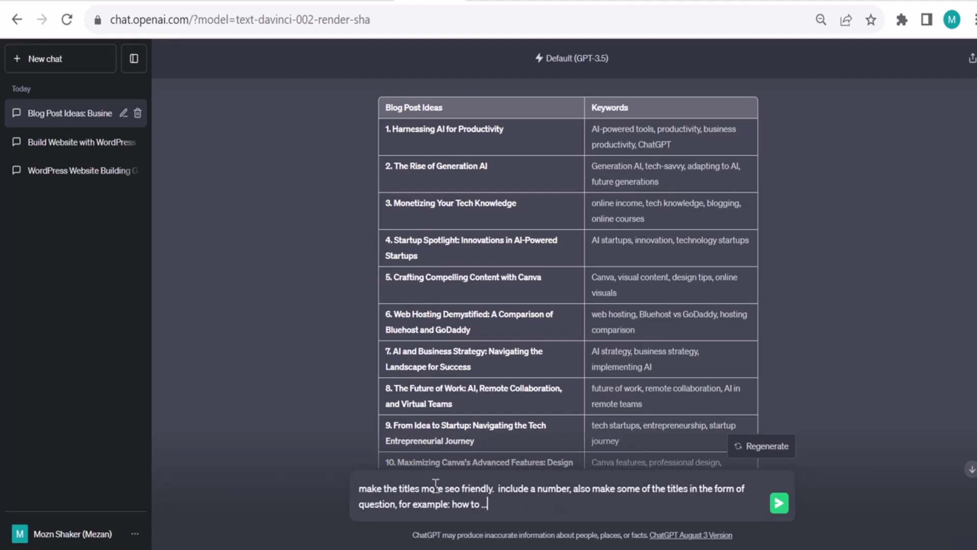
pyautogui.press('Return')
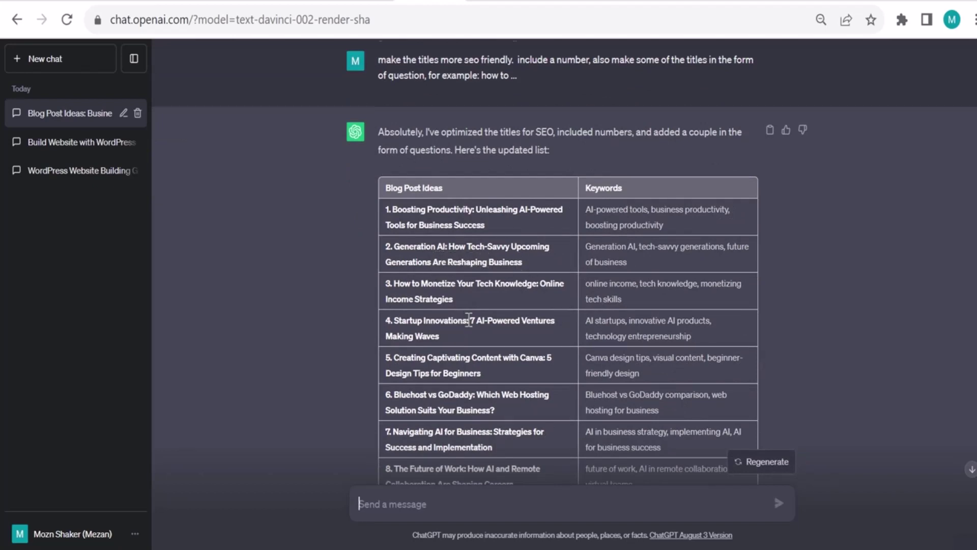
pyautogui.scroll(-4, 468, 321)
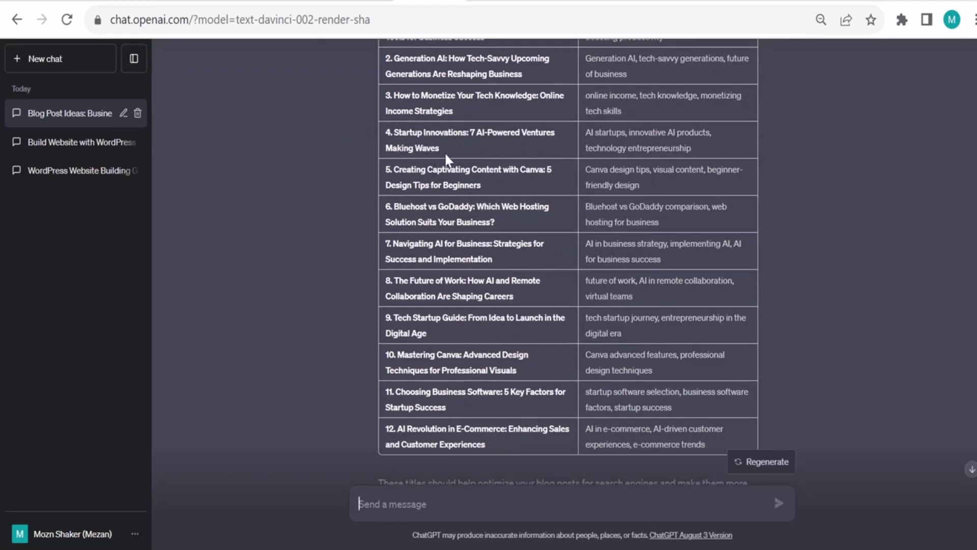
pyautogui.scroll(-2, 467, 261)
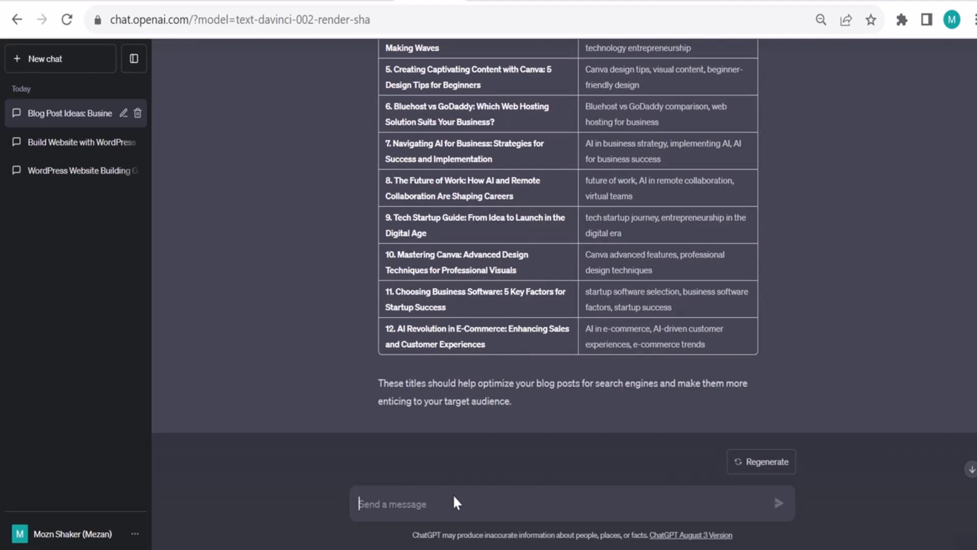
# Send 'make 3 more titles targeting the email marketers' to get email-marketing titles.
pyautogui.write('make')
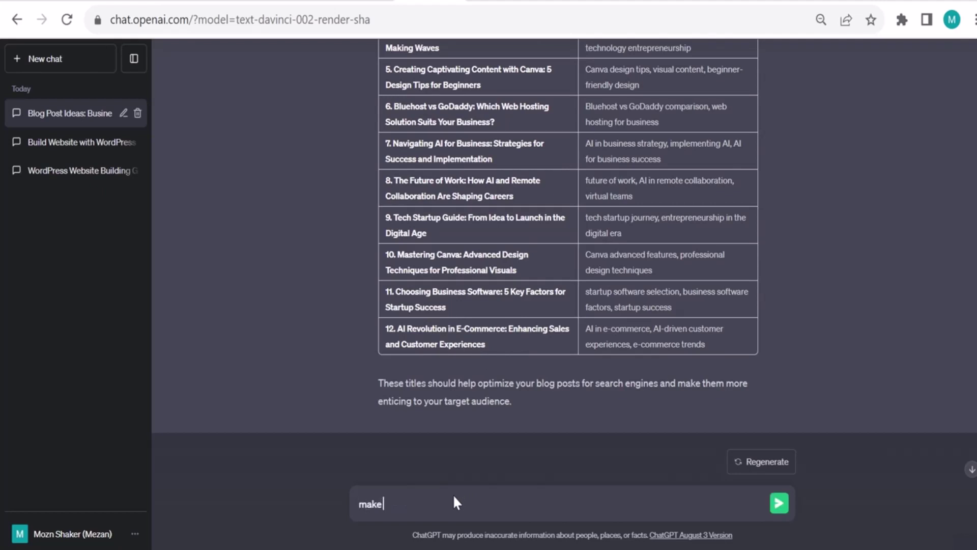
pyautogui.write(' 3 more titles targeting the emai')
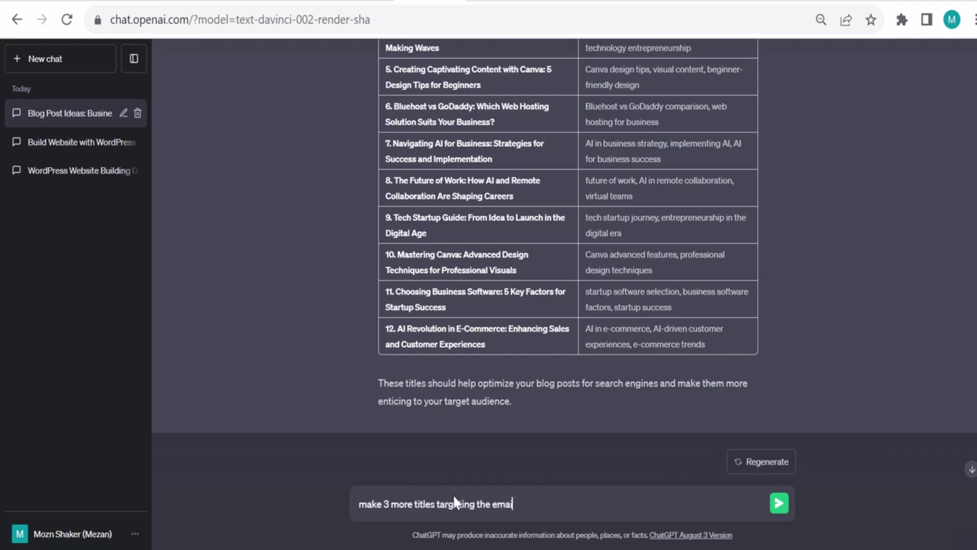
pyautogui.write('l marketer')
pyautogui.write('s')
pyautogui.press('Return')
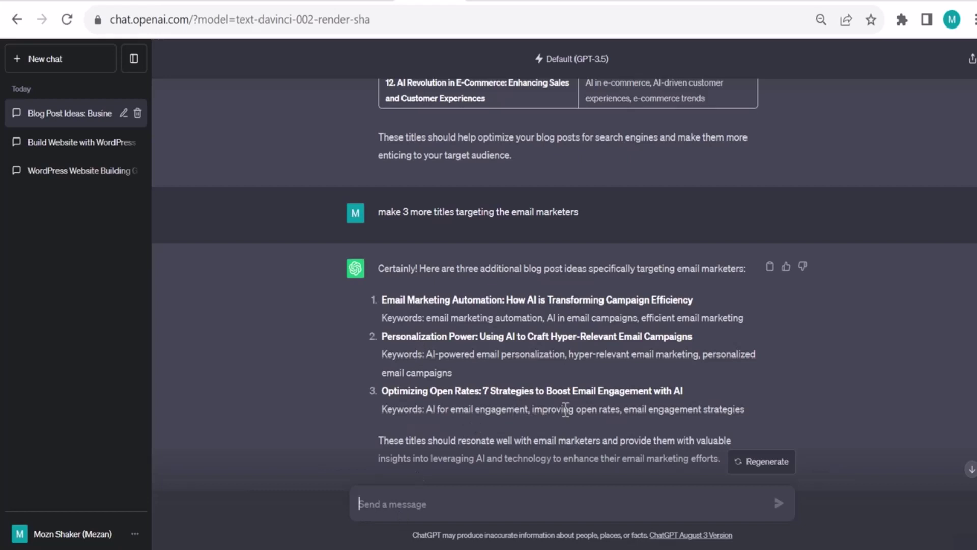
pyautogui.scroll(-2, 596, 383)
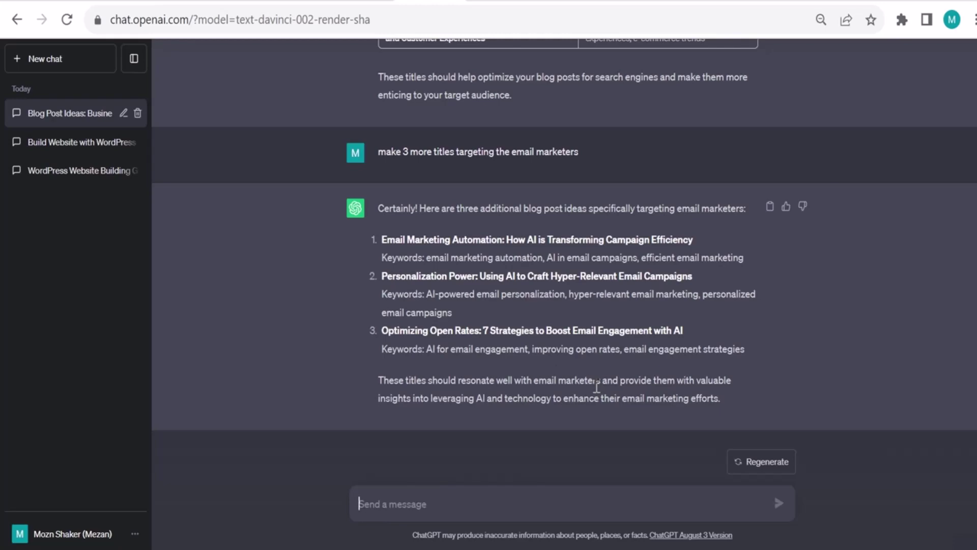
pyautogui.scroll(15, 375, 315)
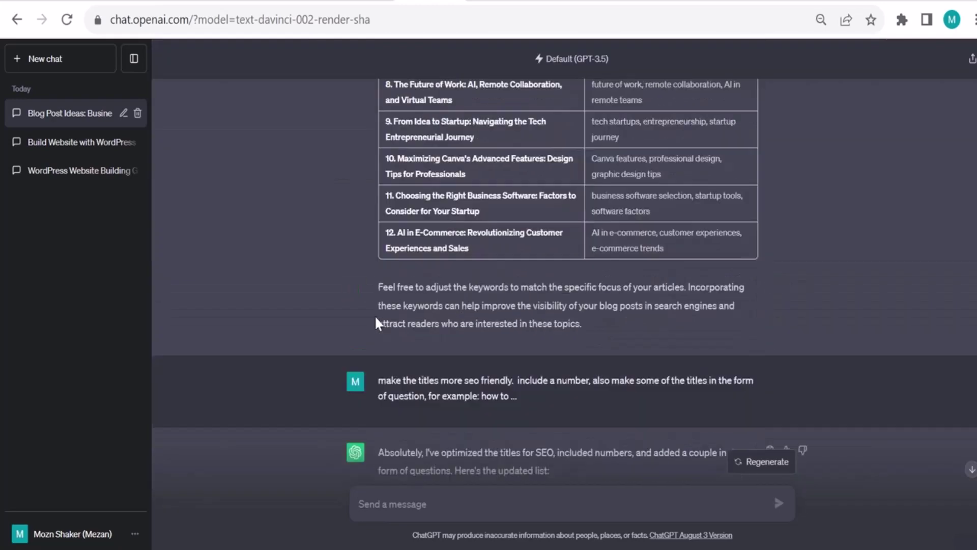
pyautogui.scroll(15, 374, 316)
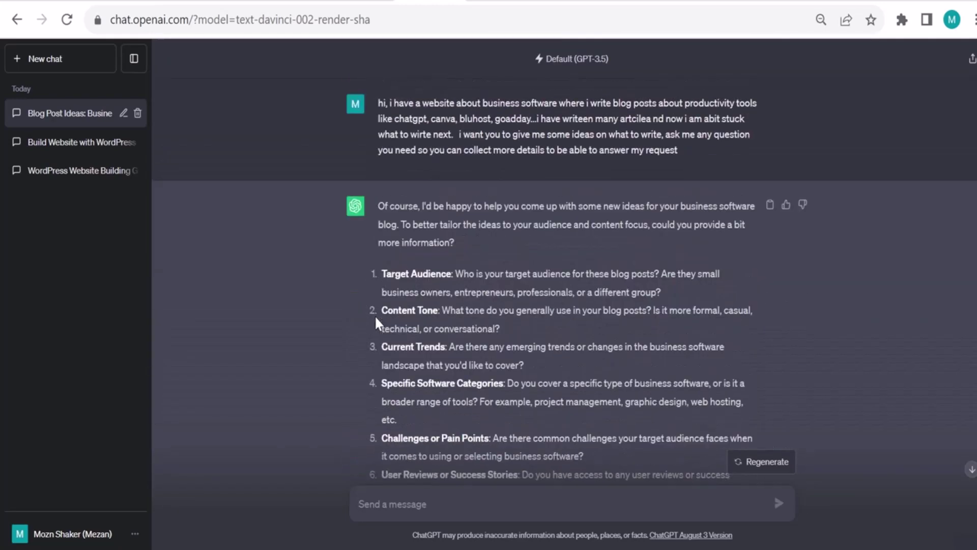